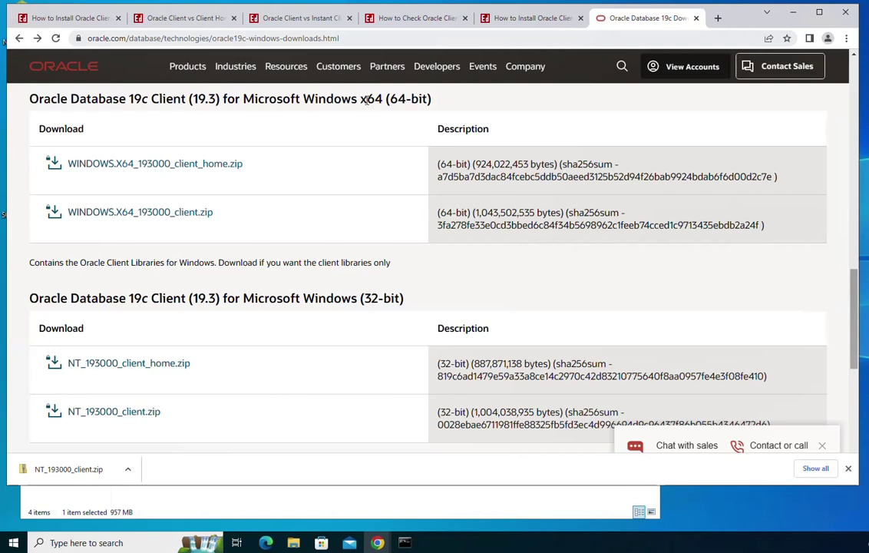
Highlight 'x64' and '32' in the 64-bit and 32-bit client download headings, then clear the selection.
left_click_drag(361, 101, 384, 100)
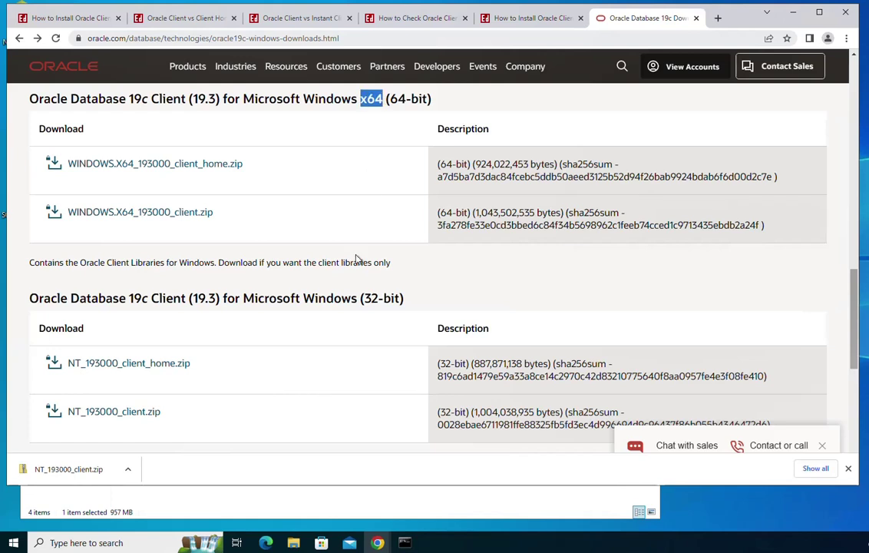
left_click_drag(364, 299, 379, 298)
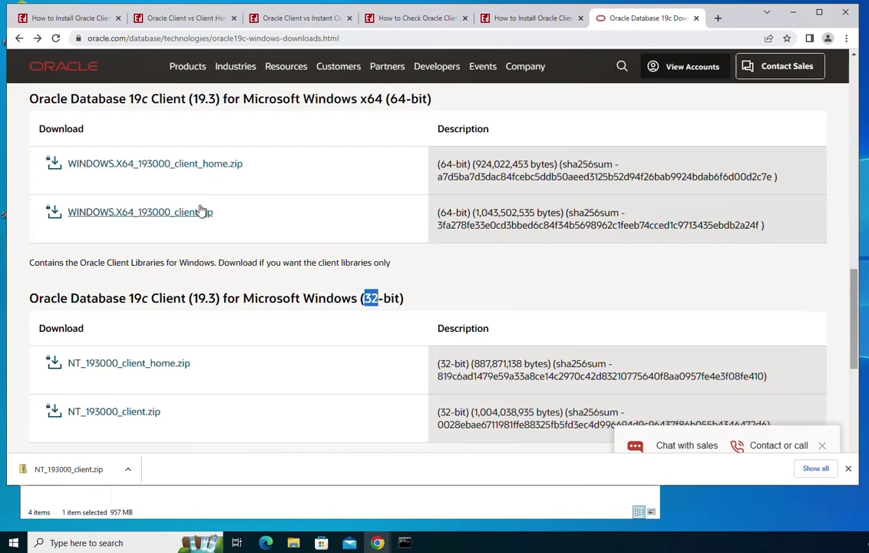
left_click(260, 171)
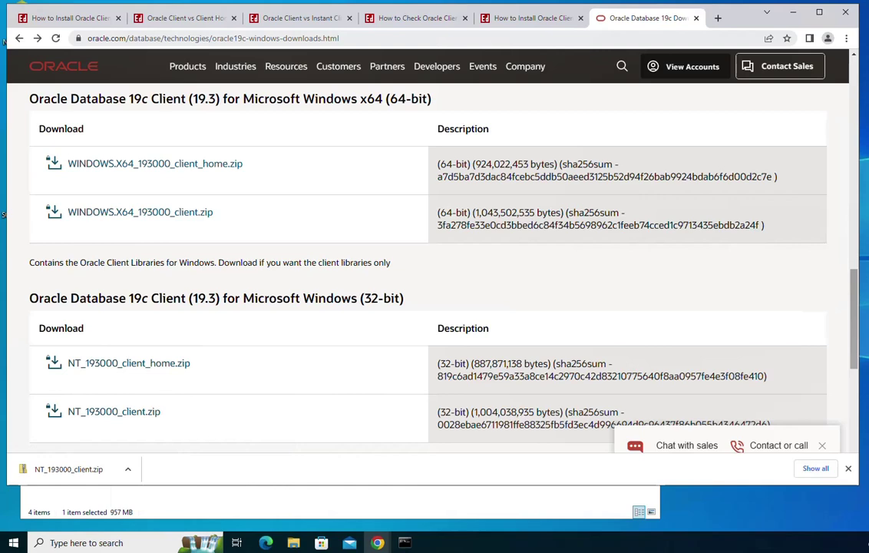
Locate NT_193000_client.zip in its folder and extract it to the default location.
left_click(128, 468)
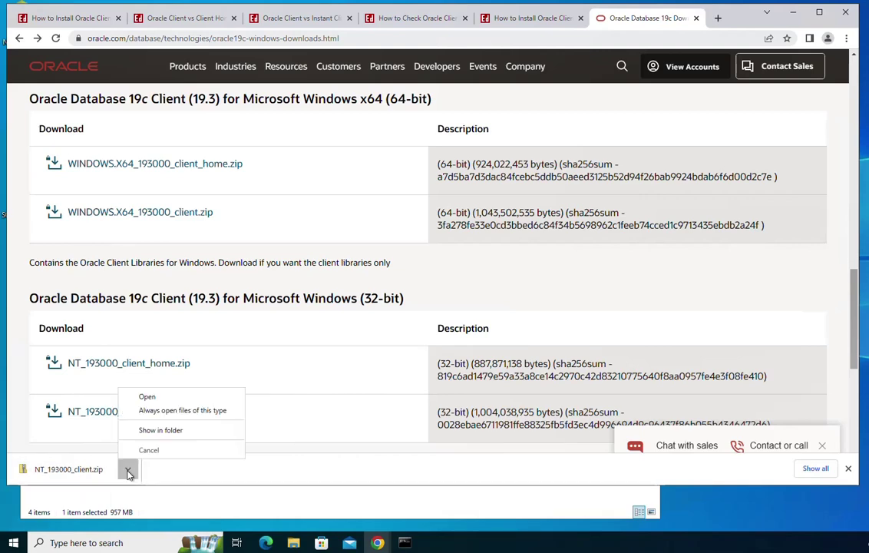
left_click(163, 432)
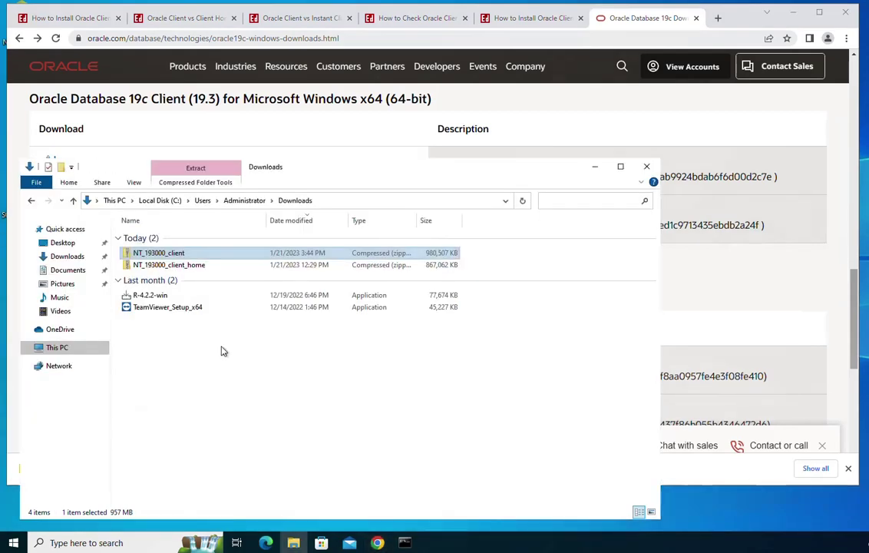
right_click(176, 259)
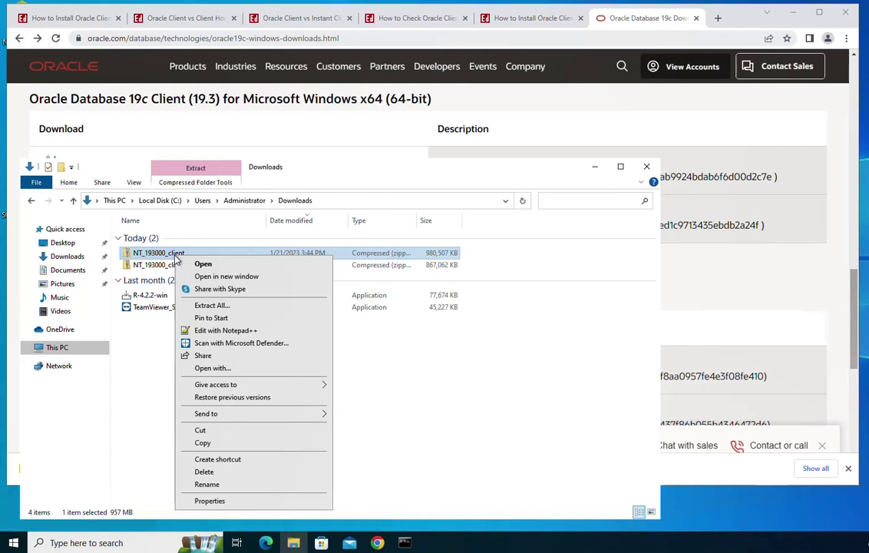
left_click(215, 305)
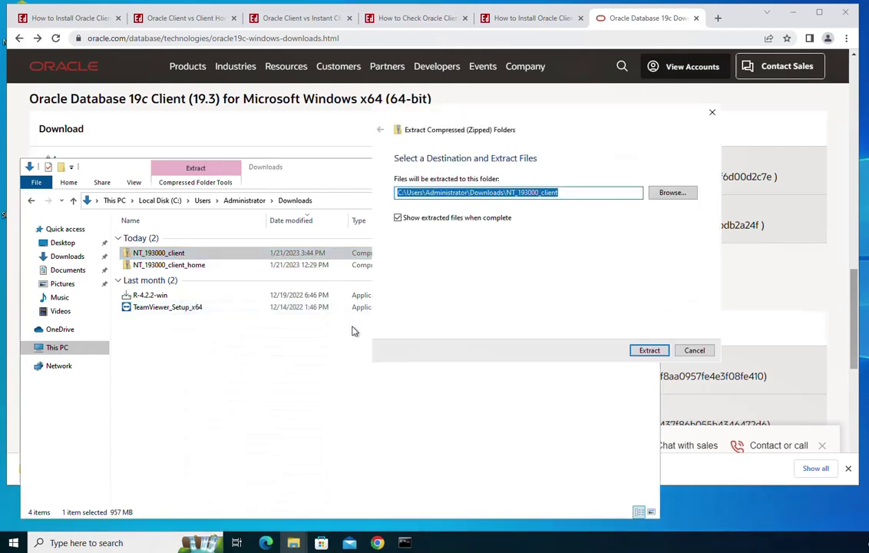
left_click(648, 350)
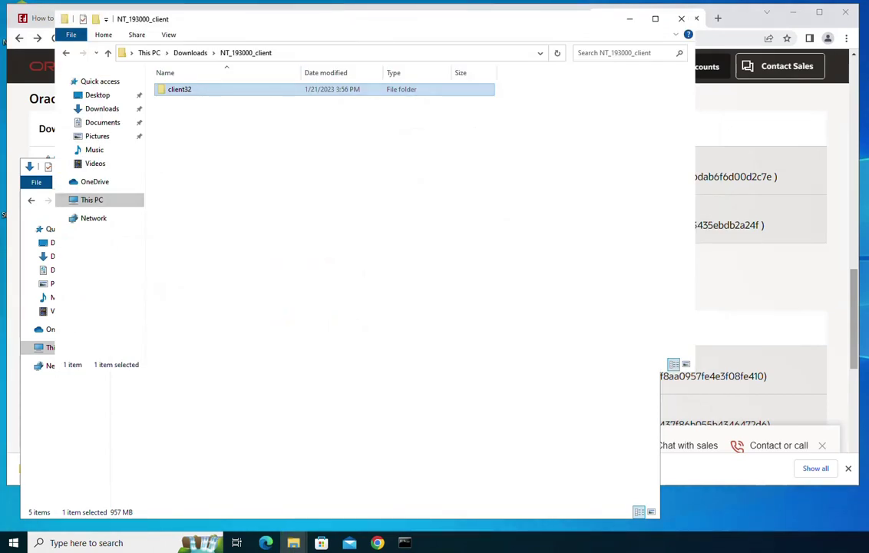
Run client32\setup.exe as administrator, letting it past the SmartScreen warning.
double_click(203, 93)
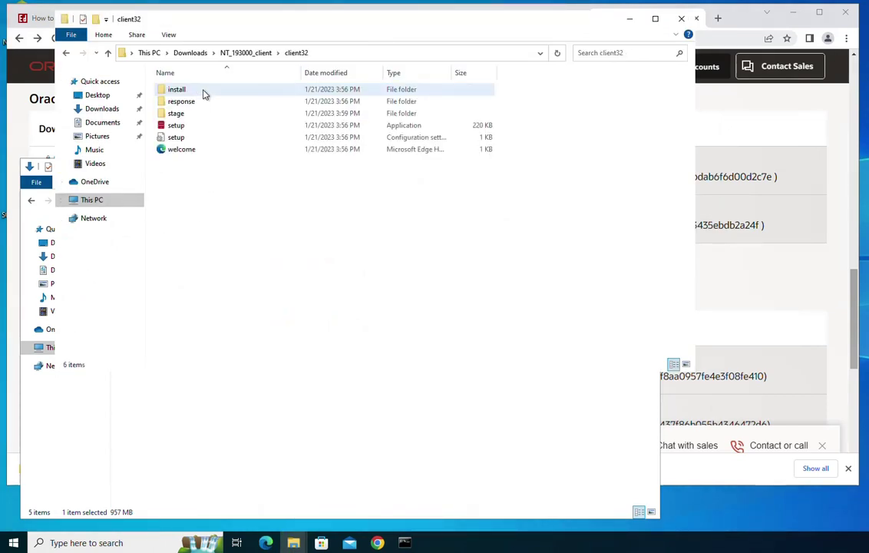
left_click(184, 128)
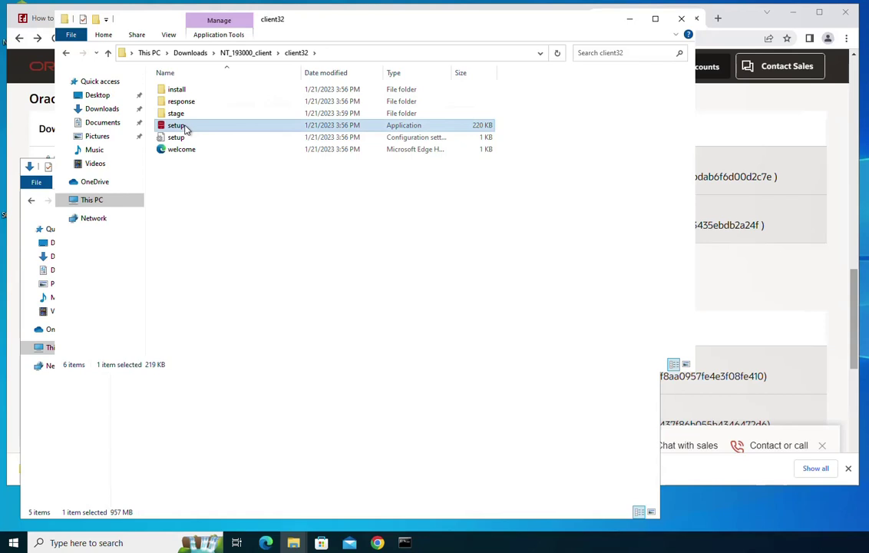
right_click(184, 128)
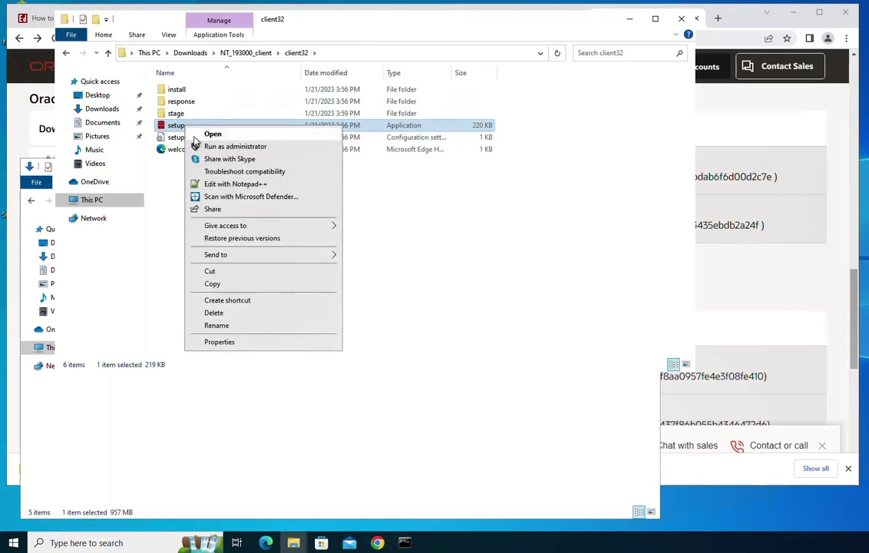
left_click(196, 146)
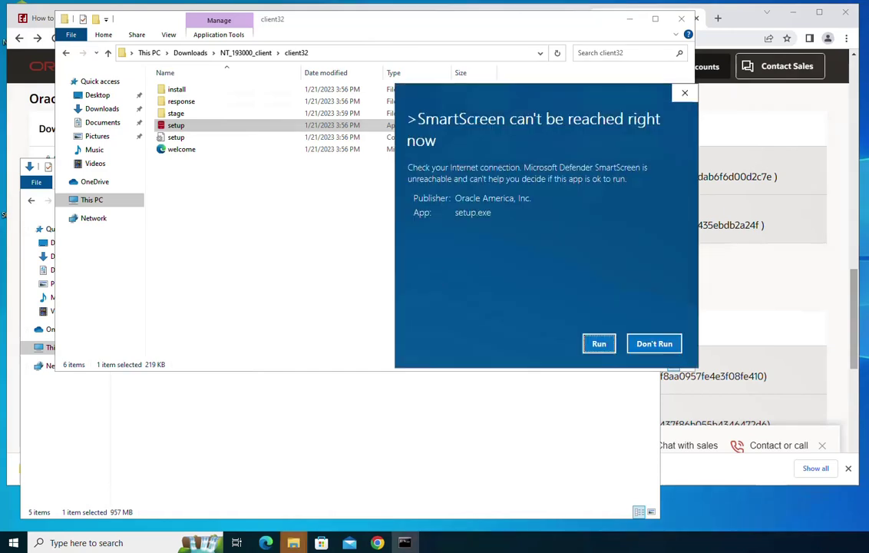
left_click(600, 345)
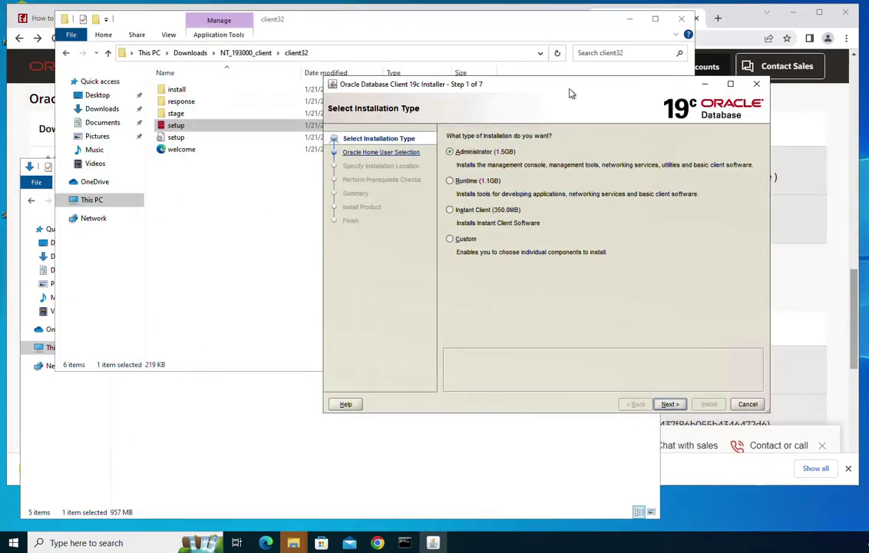
left_click_drag(528, 89, 490, 113)
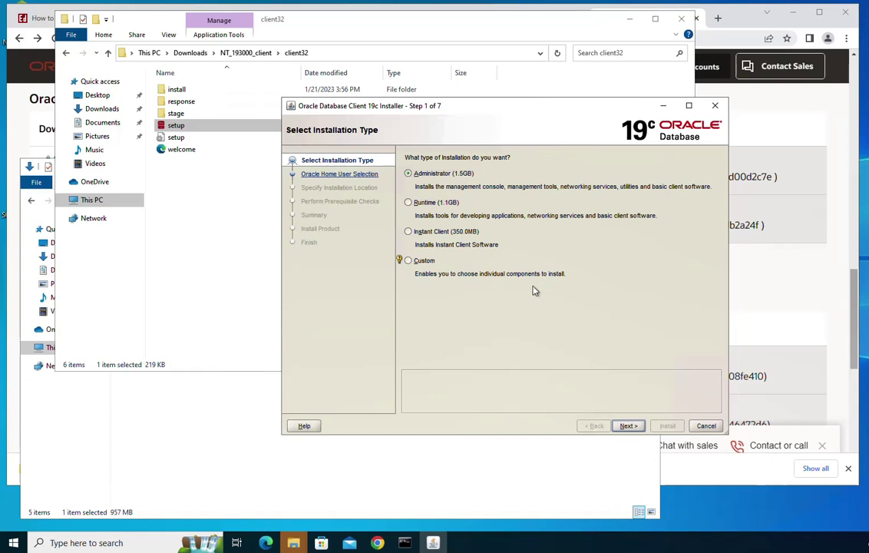
left_click(626, 425)
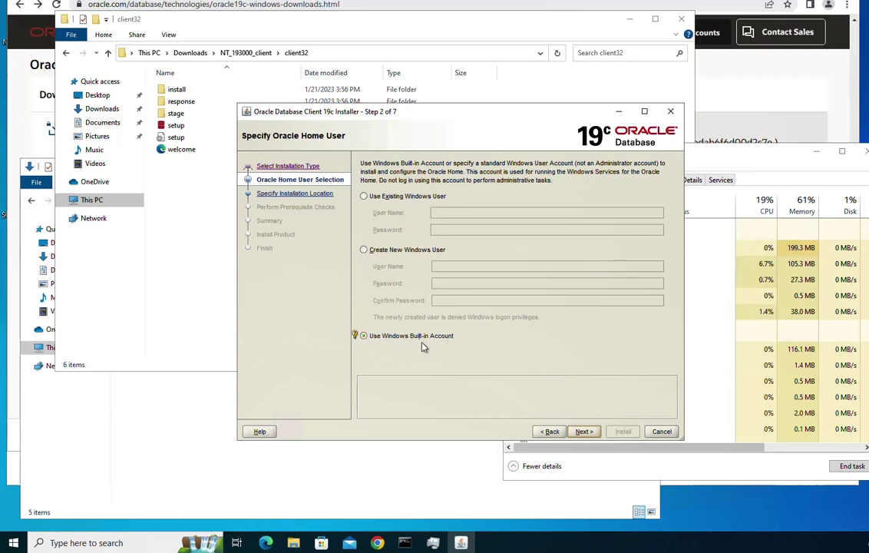
Keep the Windows built-in account as Oracle home user and move to installation location.
left_click(584, 432)
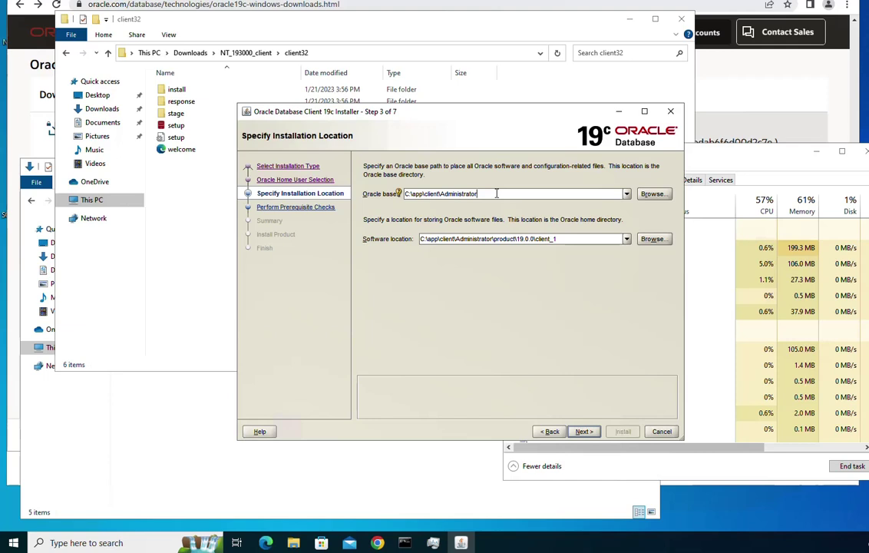
Change Oracle base to C:\app\client and the software location folder to client_32, then continue.
key("BackSpace")
key("BackSpace")
key("BackSpace")
key("BackSpace")
key("BackSpace")
key("BackSpace")
key("BackSpace")
key("BackSpace")
key("BackSpace")
key("BackSpace")
key("BackSpace")
key("BackSpace")
key("BackSpace")
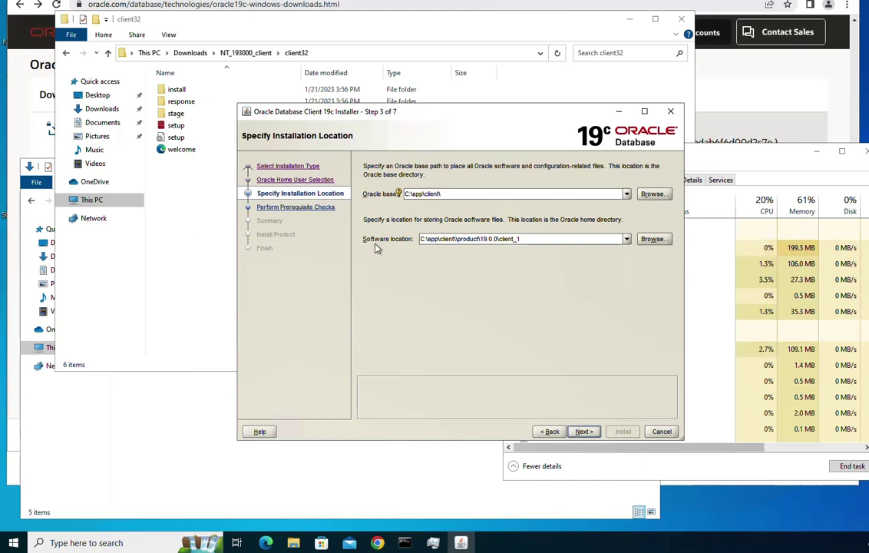
left_click(562, 238)
left_click(453, 193)
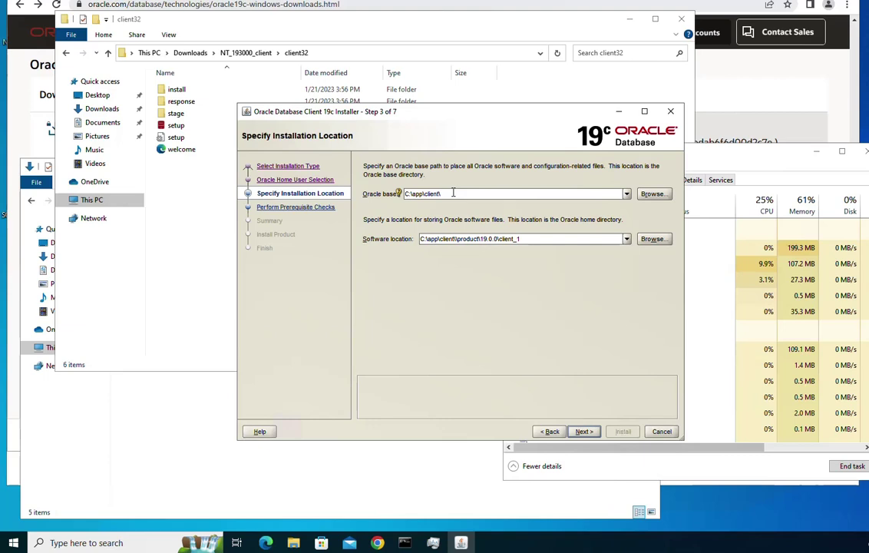
key("BackSpace")
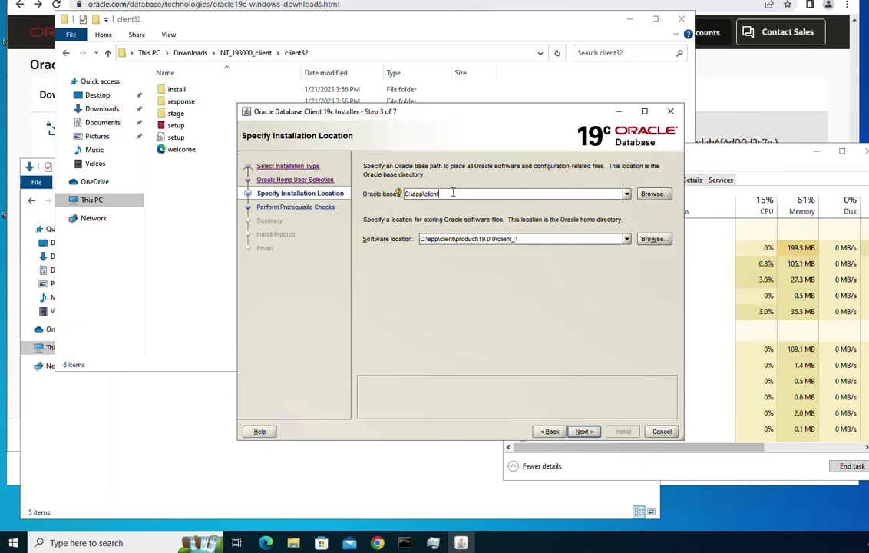
left_click_drag(459, 239, 480, 239)
left_click(491, 239)
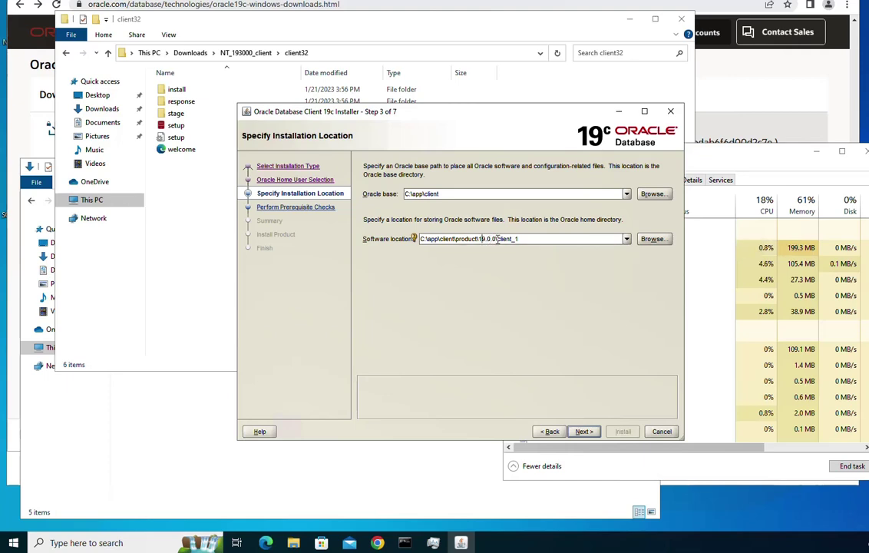
left_click(532, 239)
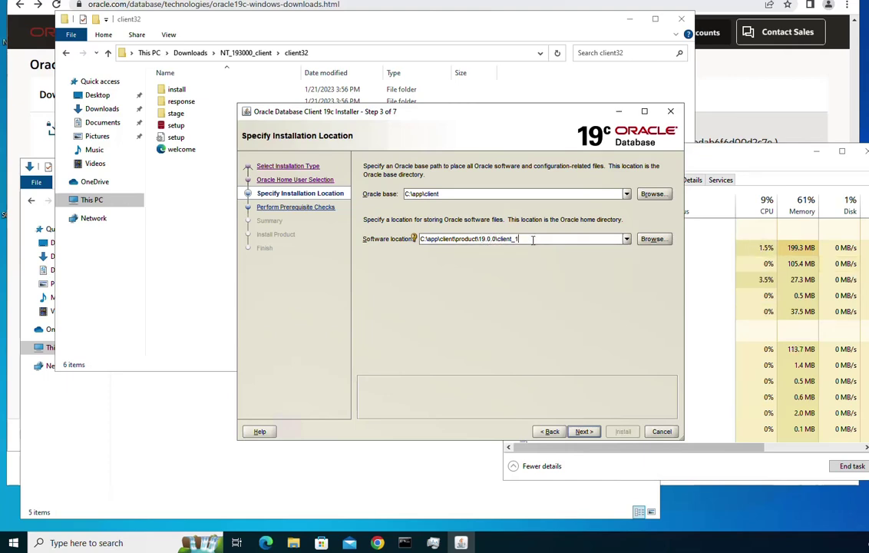
key("BackSpace")
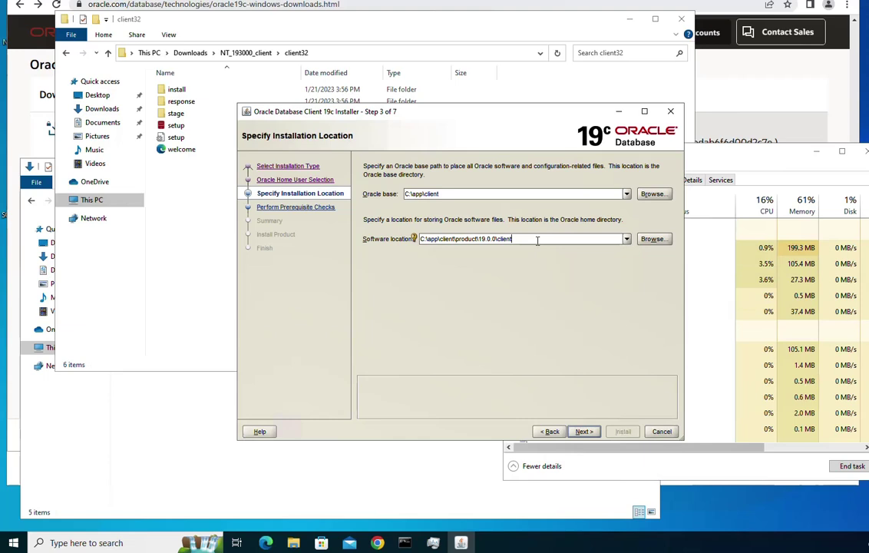
type("_32")
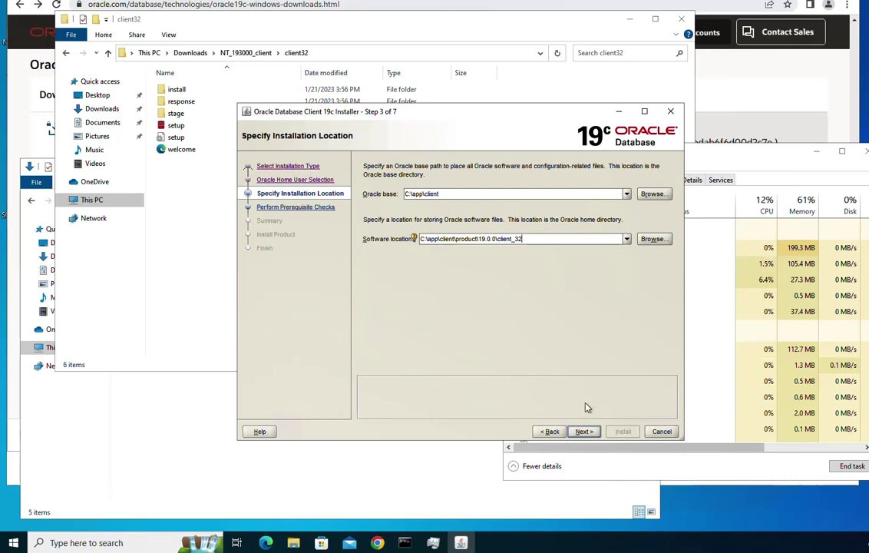
left_click(584, 433)
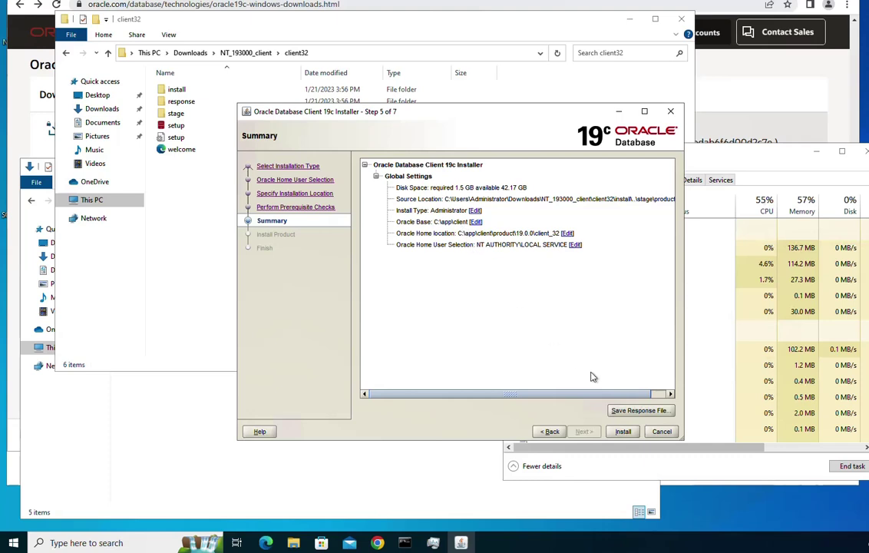
Rename client.rsp to 'oracle client 19c 32 bit.rsp' and save it from the Summary page.
left_click(638, 411)
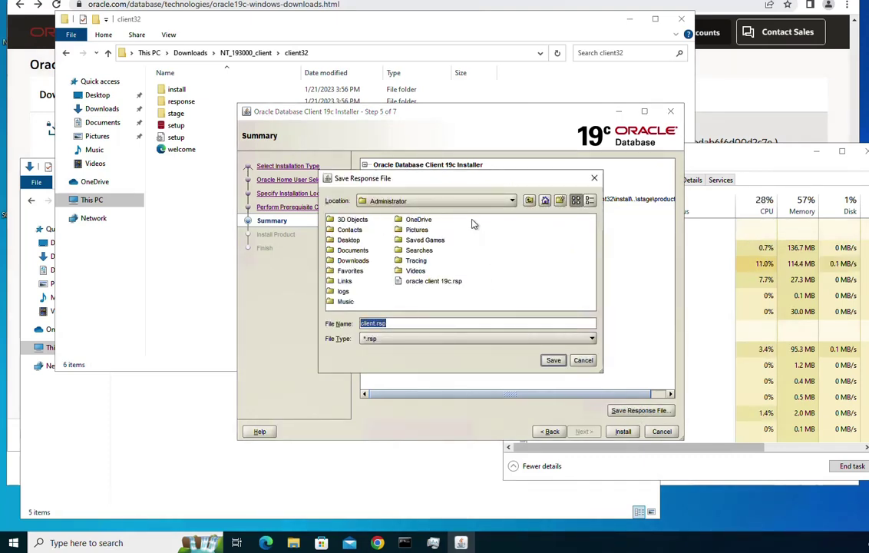
left_click(403, 324)
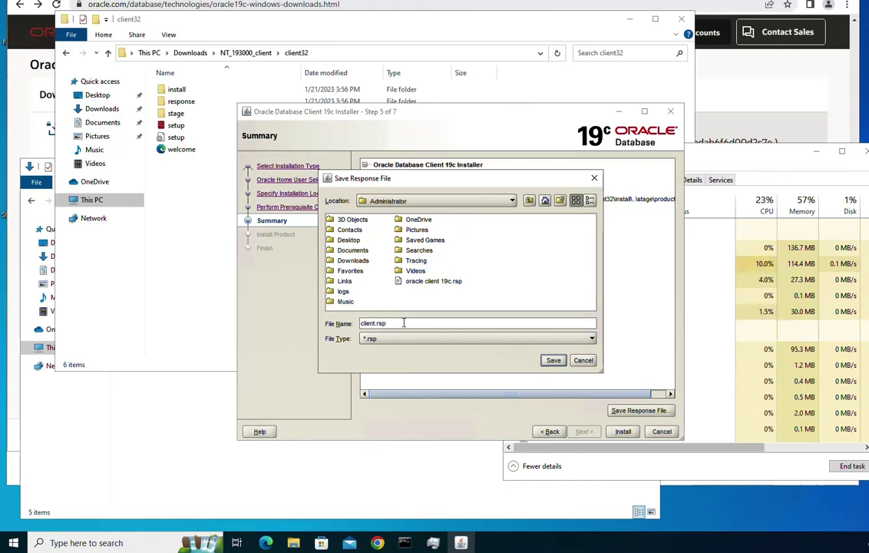
key("Left")
key("Left")
key("Left")
key("Left")
key("Home")
type("oracle")
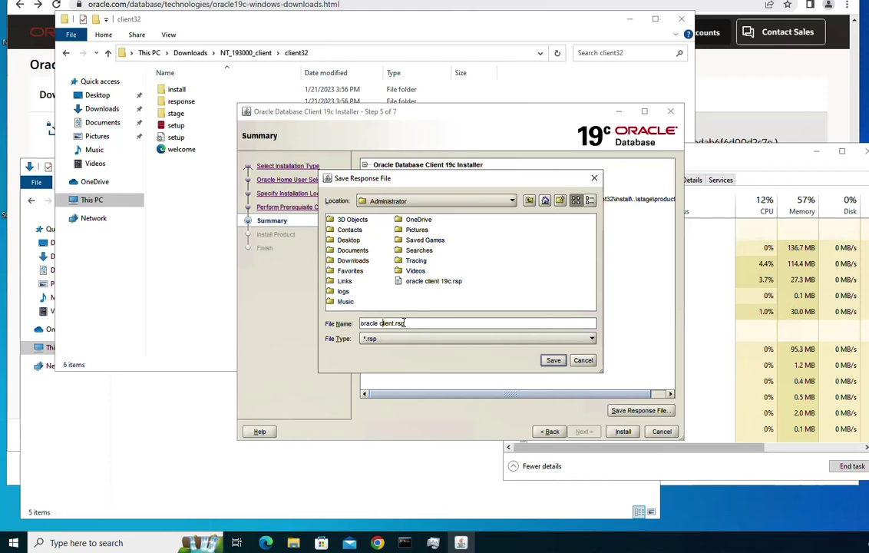
key("Right")
key("Right")
key("Right")
key("Right")
key("Right")
key("Right")
type("32 bit")
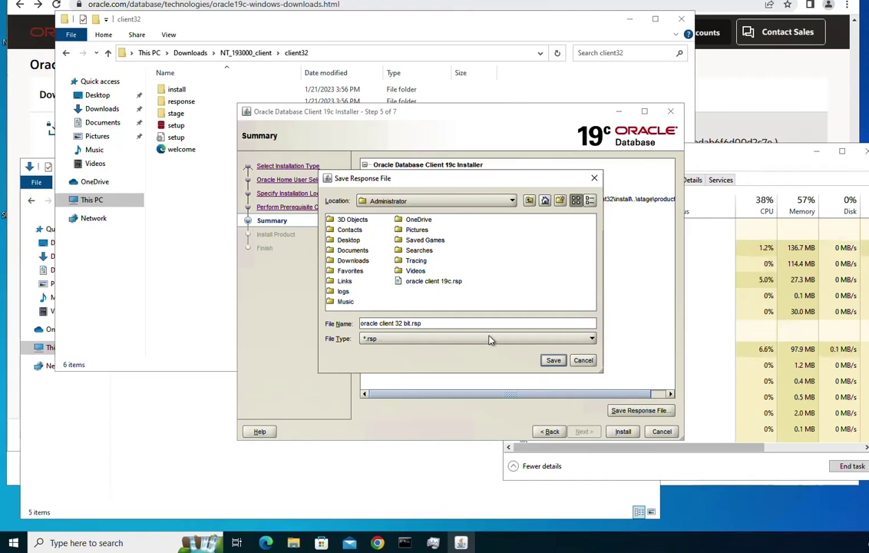
key("Left")
key("Left")
key("Left")
type("19 c")
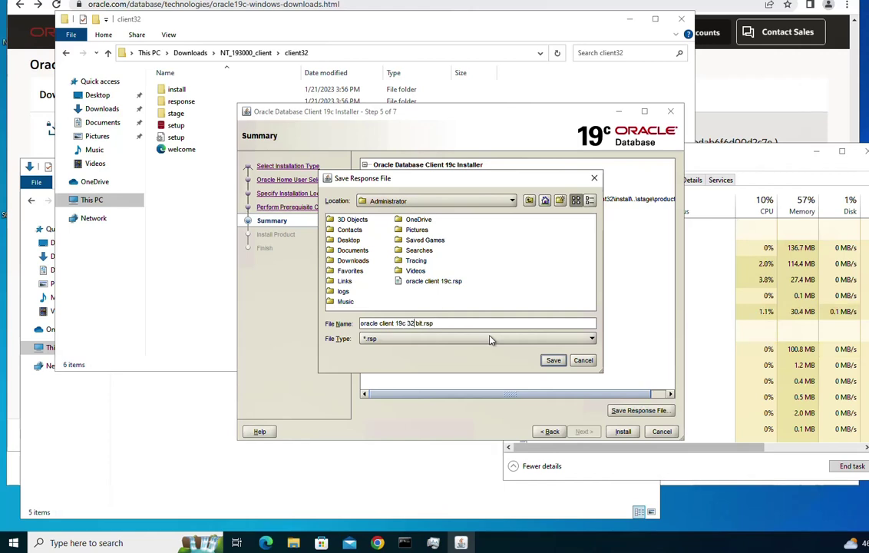
left_click(551, 360)
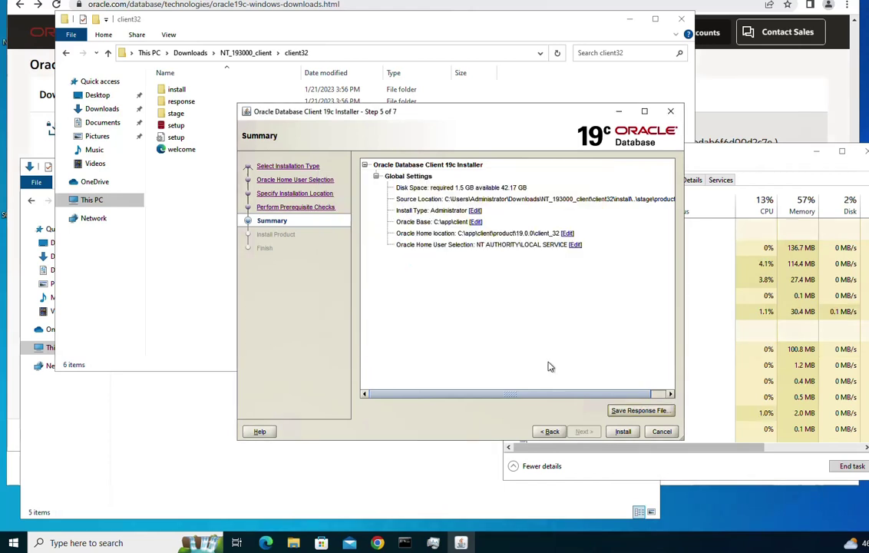
Install the client, granting Java firewall access, then close the completed installer.
left_click(623, 433)
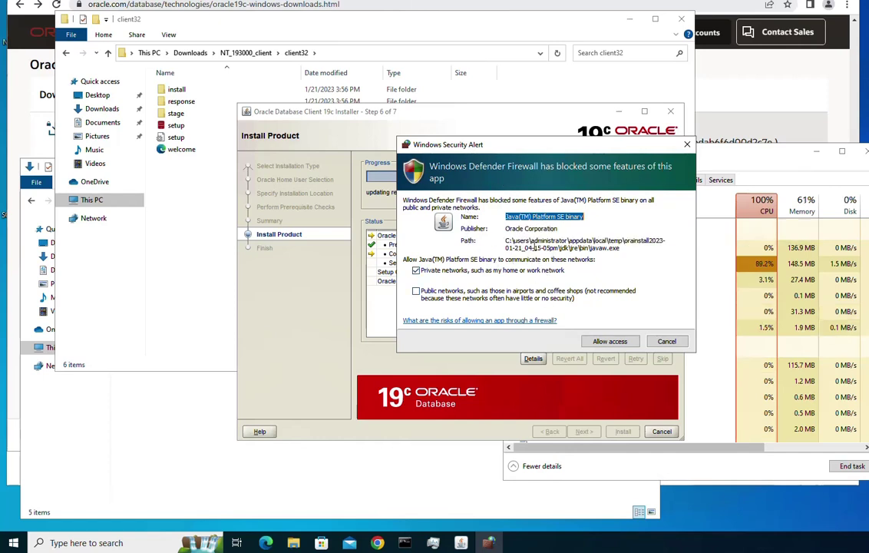
left_click(607, 344)
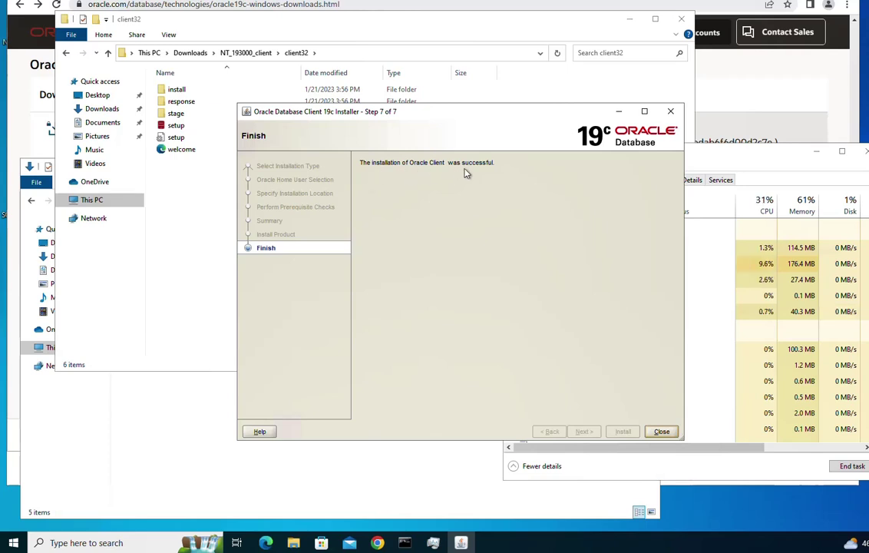
left_click(662, 431)
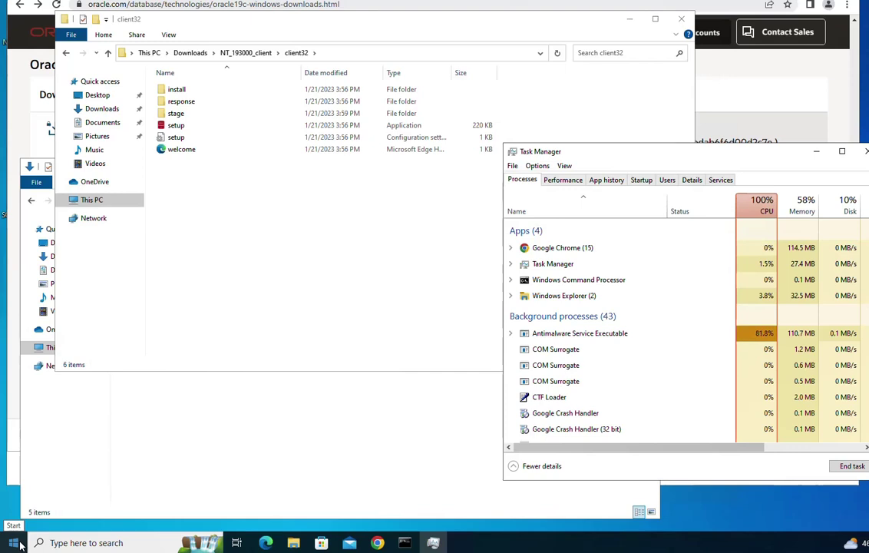
left_click(14, 543)
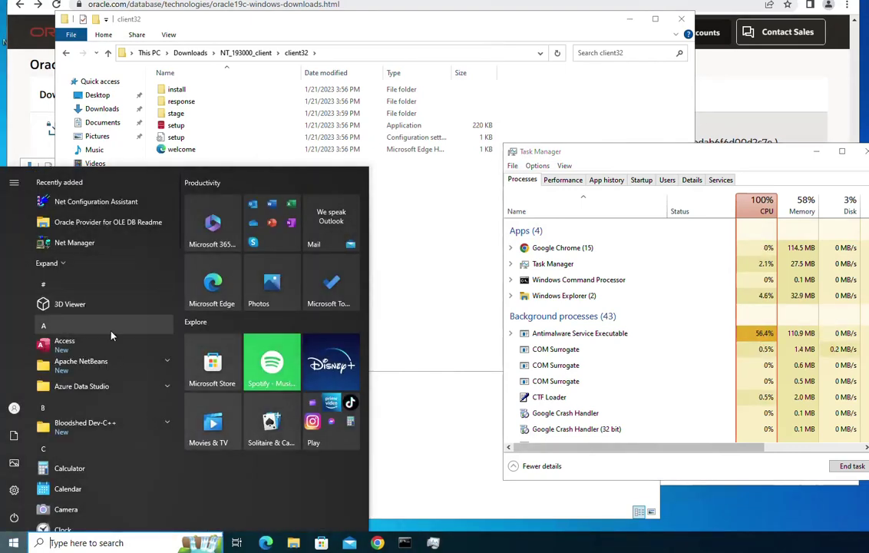
Expand the Oracle - OraClient19Home1_32bit folder in the Start menu to view its tools.
scroll(136, 302, "down", 4)
scroll(136, 302, "down", 7)
scroll(136, 303, "down", 6)
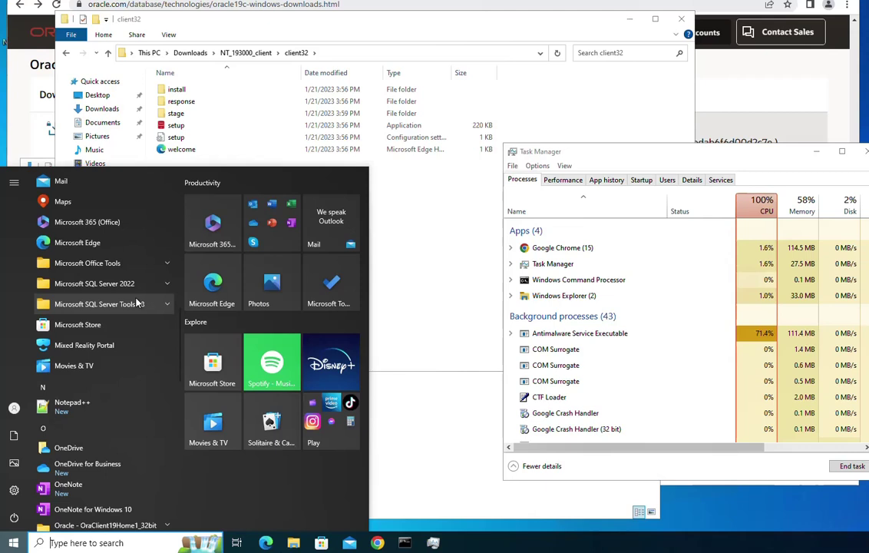
scroll(136, 303, "down", 4)
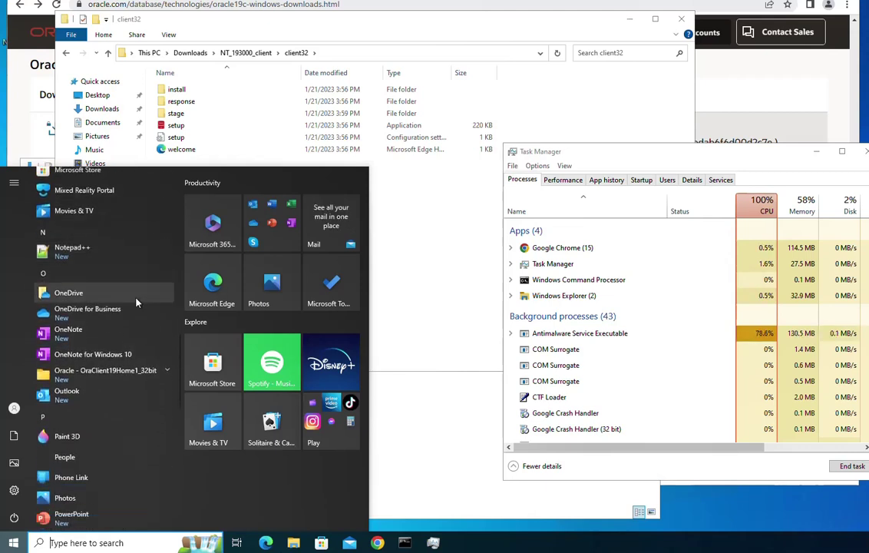
scroll(136, 302, "down", 1)
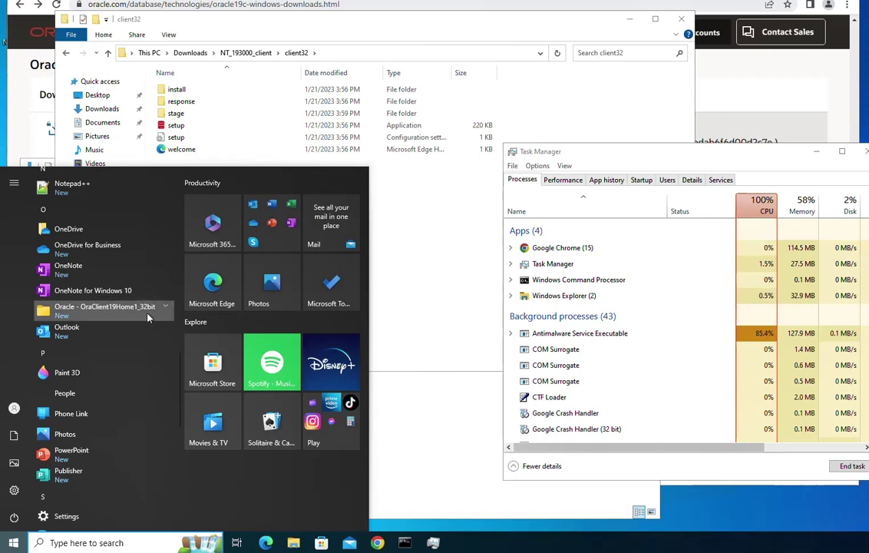
left_click(167, 308)
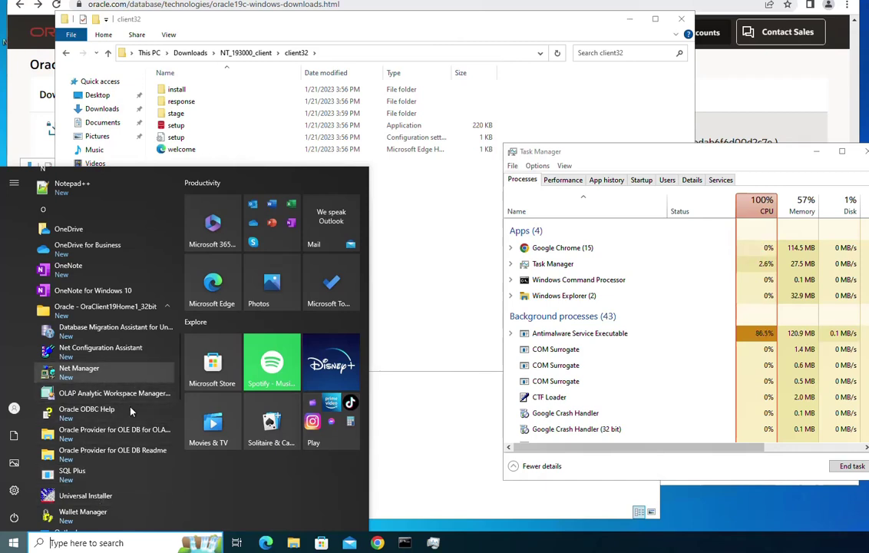
key("super+e")
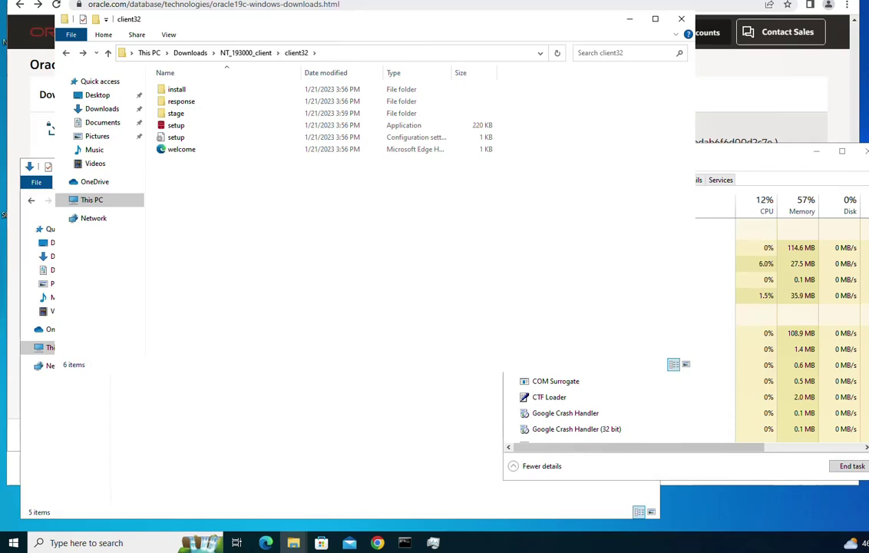
Browse to C:\app\client\product\19.0.0\client_32\deinstall.
left_click(124, 204)
double_click(206, 221)
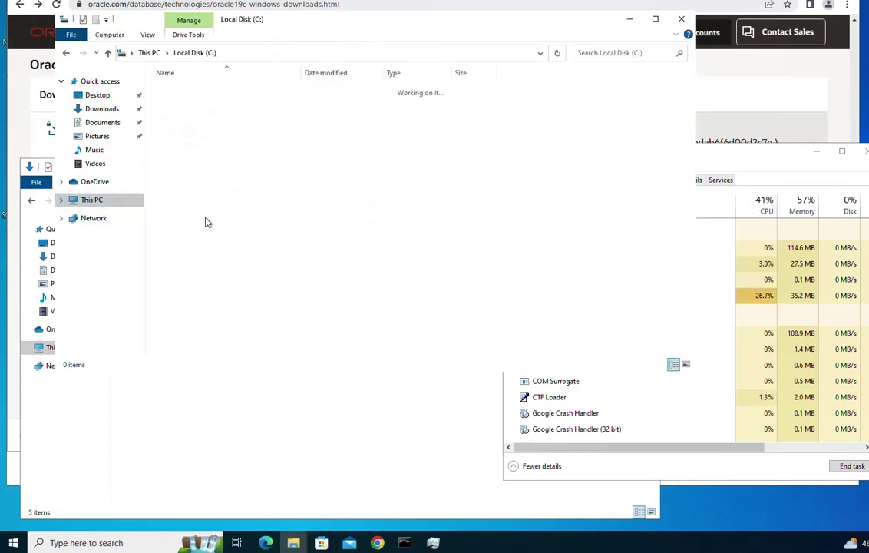
left_click(174, 92)
double_click(174, 91)
double_click(173, 94)
left_click(175, 128)
double_click(175, 128)
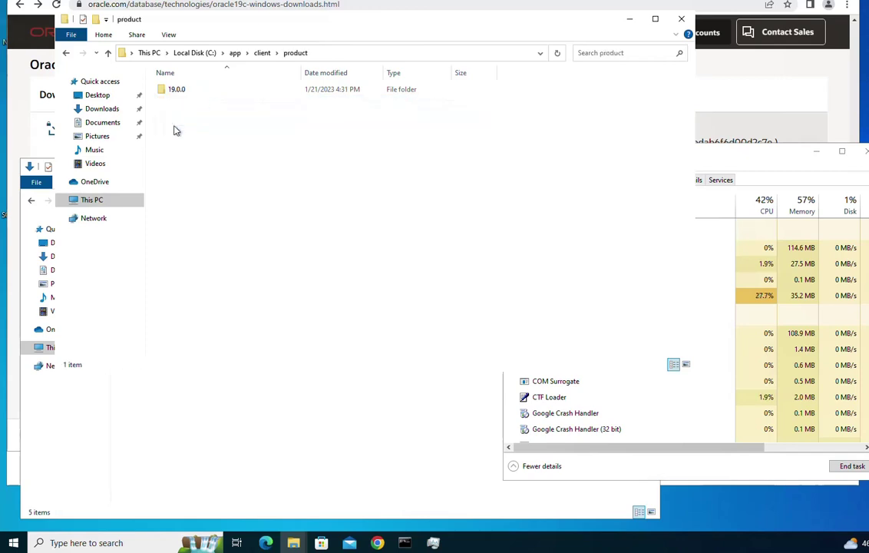
double_click(184, 92)
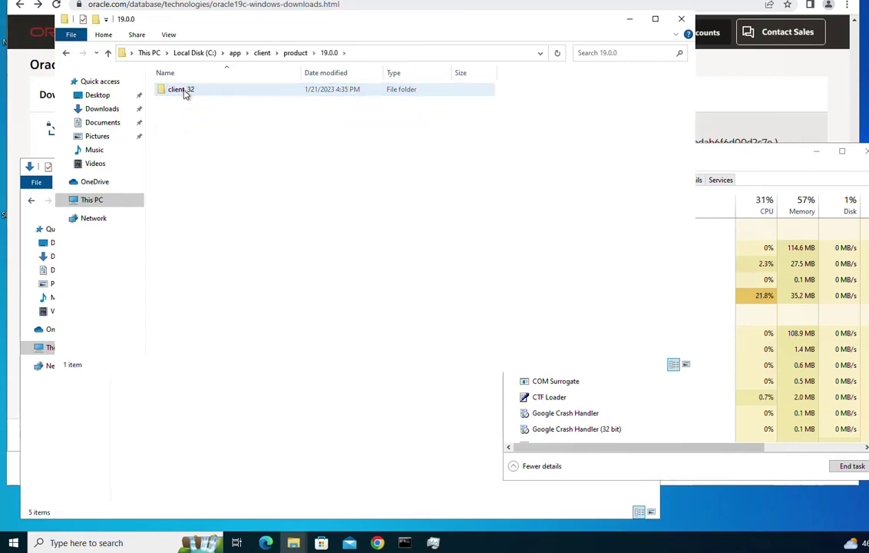
double_click(212, 92)
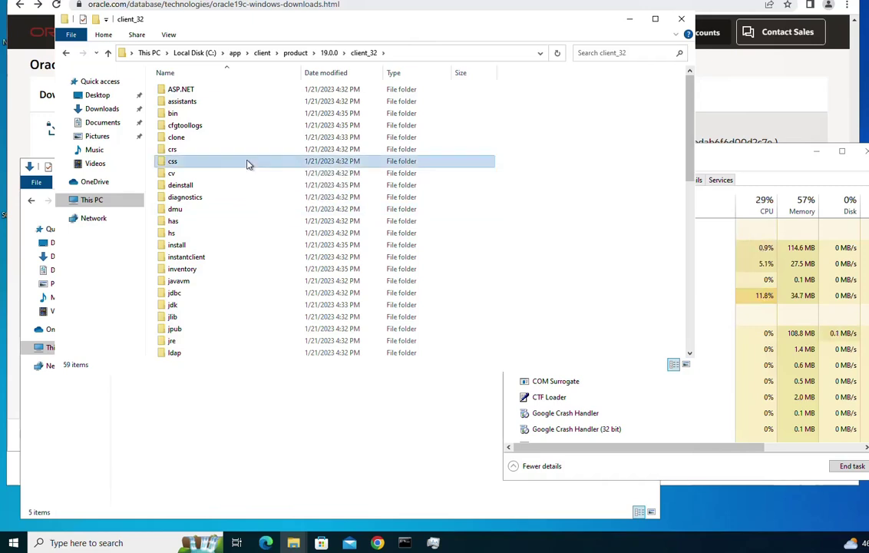
key("d")
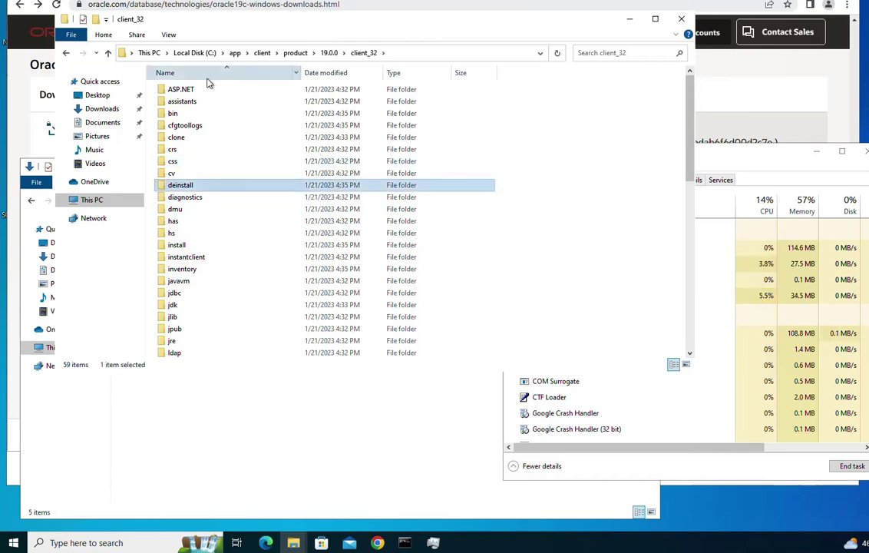
double_click(196, 189)
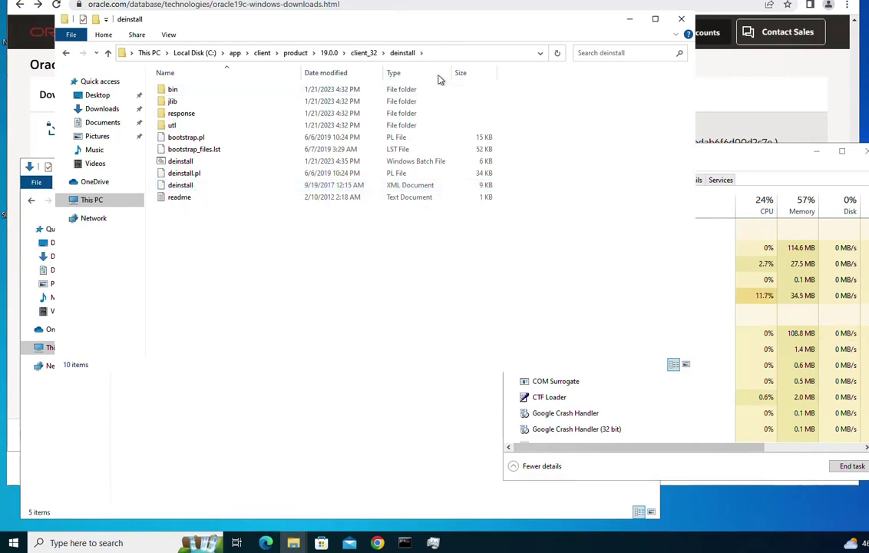
Copy the deinstall folder's full path from the address bar.
left_click(456, 53)
right_click(254, 53)
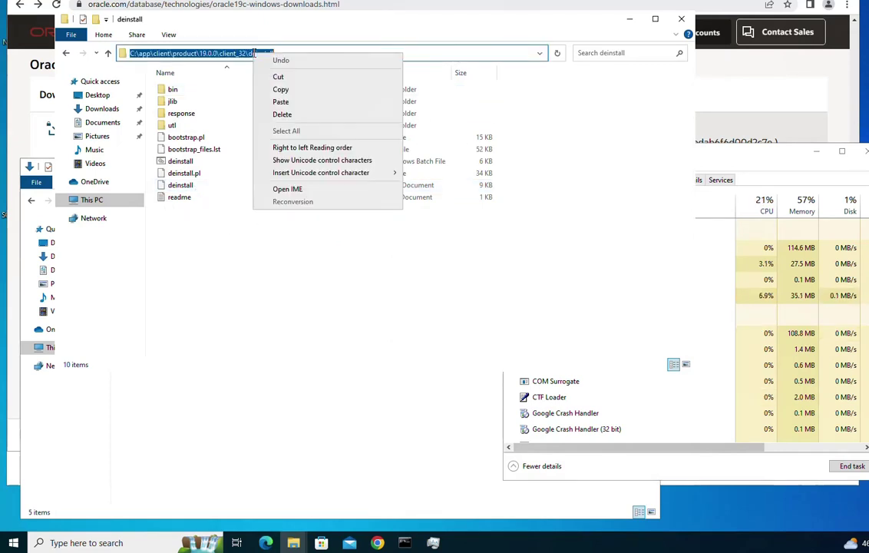
left_click(274, 86)
left_click(258, 329)
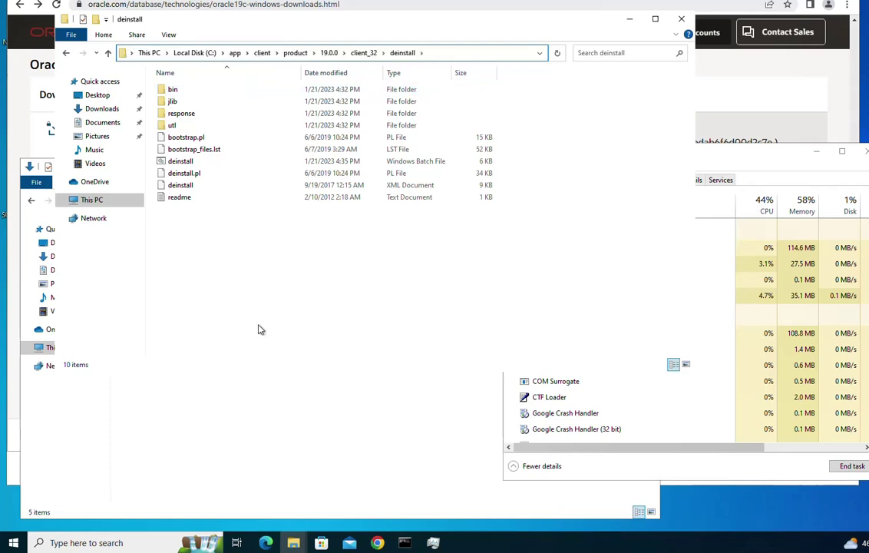
Launch Command Prompt as administrator from a 'cmd' search.
left_click(66, 540)
type("cmd")
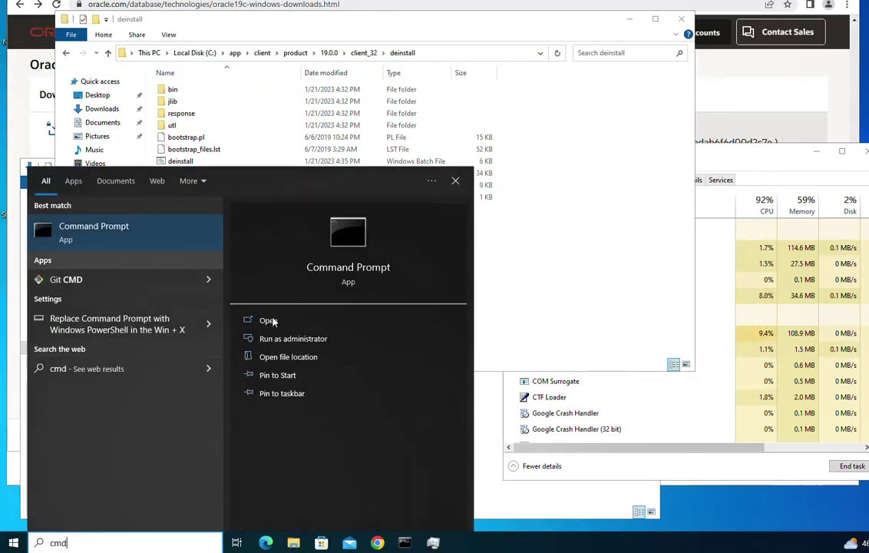
left_click(300, 344)
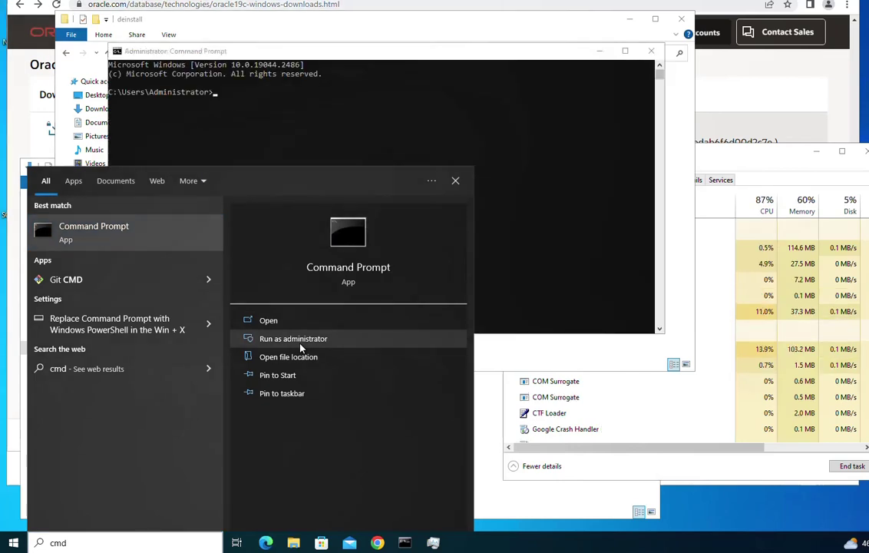
left_click(409, 123)
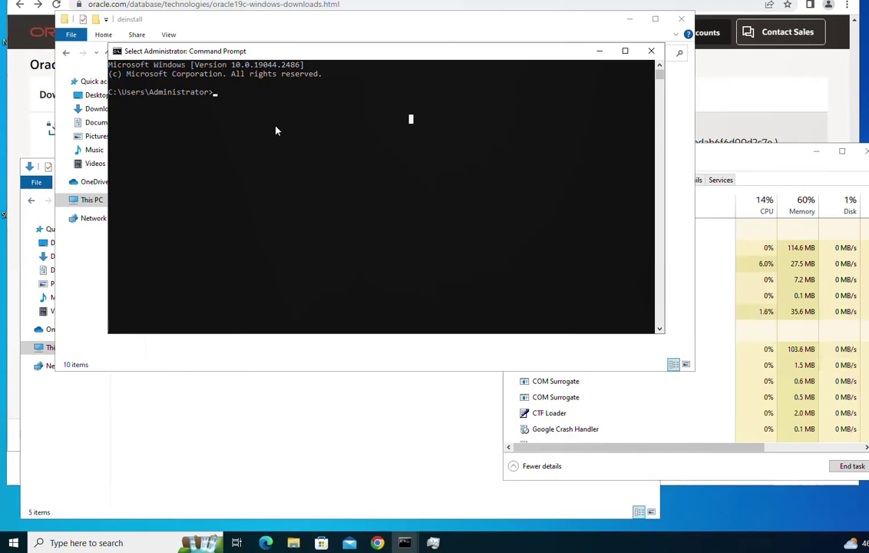
key("Escape")
left_click_drag(277, 54, 451, 163)
Paste the copied deinstall folder path at the console prompt.
left_click(435, 61)
left_click(434, 57)
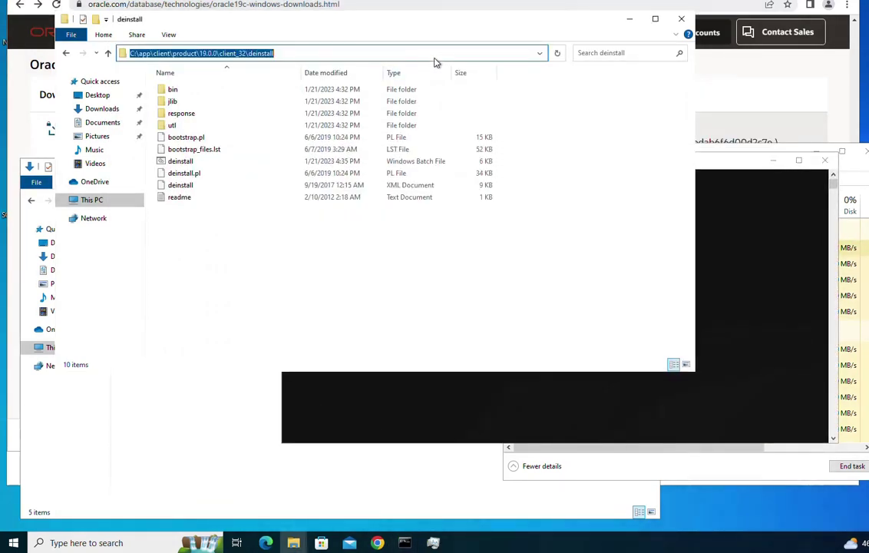
left_click(728, 235)
key("ctrl+v")
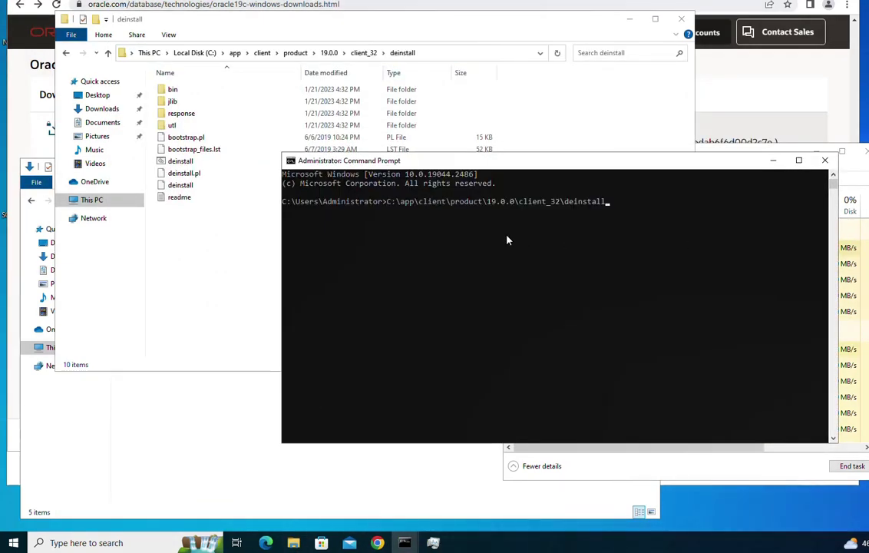
left_click_drag(588, 163, 529, 174)
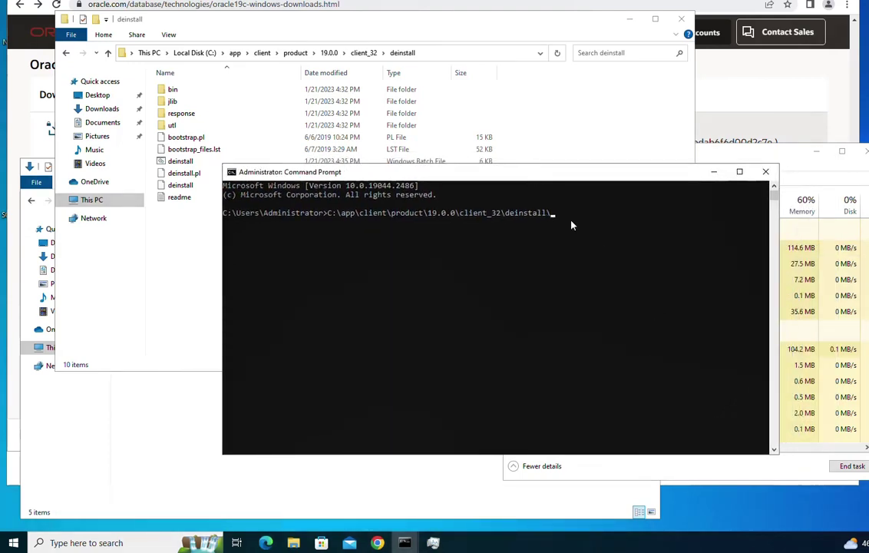
left_click_drag(538, 182, 621, 202)
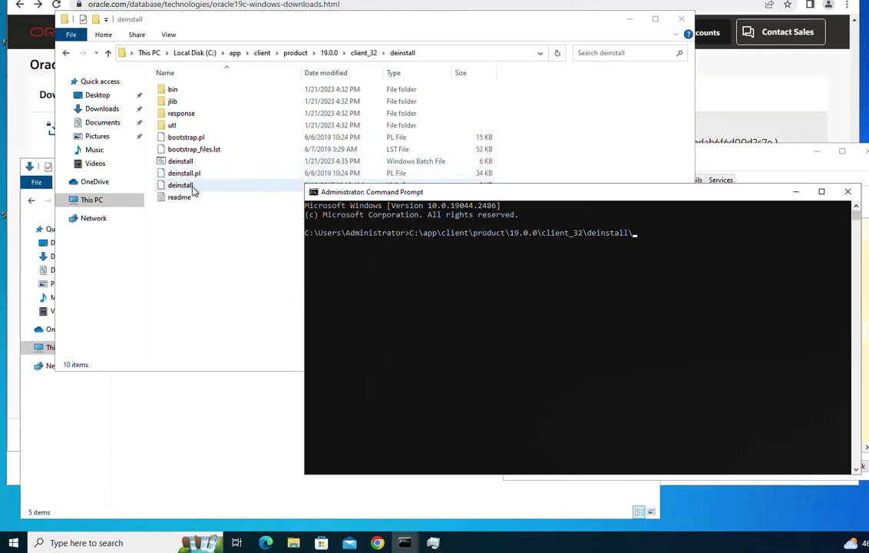
left_click(525, 325)
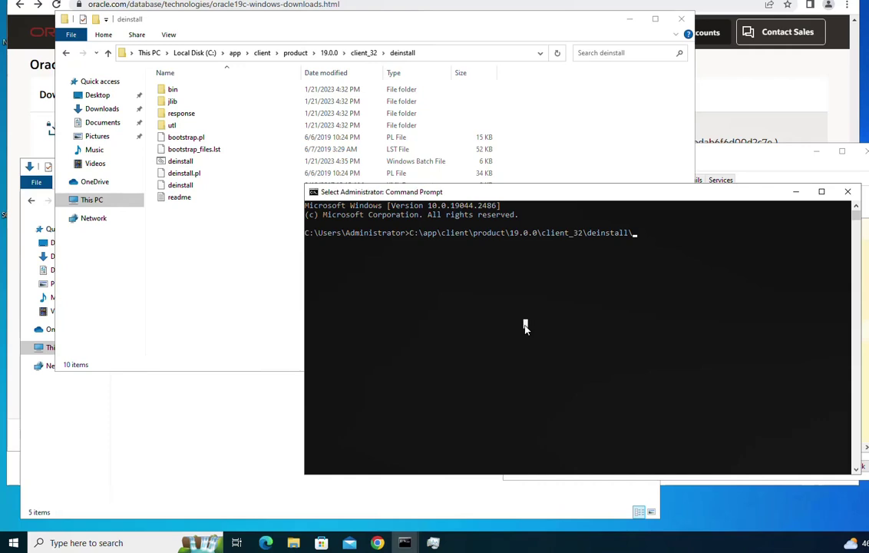
Run the deinstall script from the client_32 deinstall folder.
type("d")
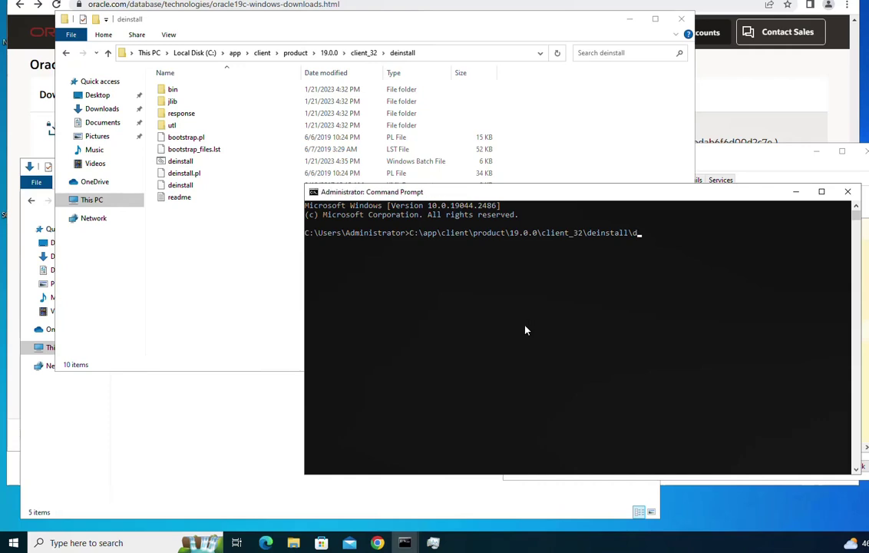
type("ei")
key("Tab")
key("BackSpace")
key("BackSpace")
key("Return")
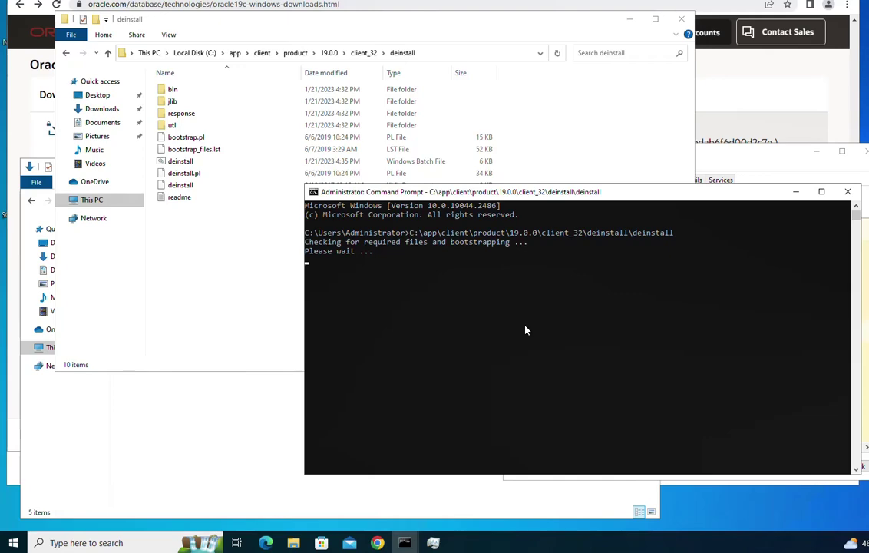
Answer y at the deinstall prompt to proceed with the removal.
left_click_drag(461, 192, 412, 137)
scroll(409, 257, "up", 6)
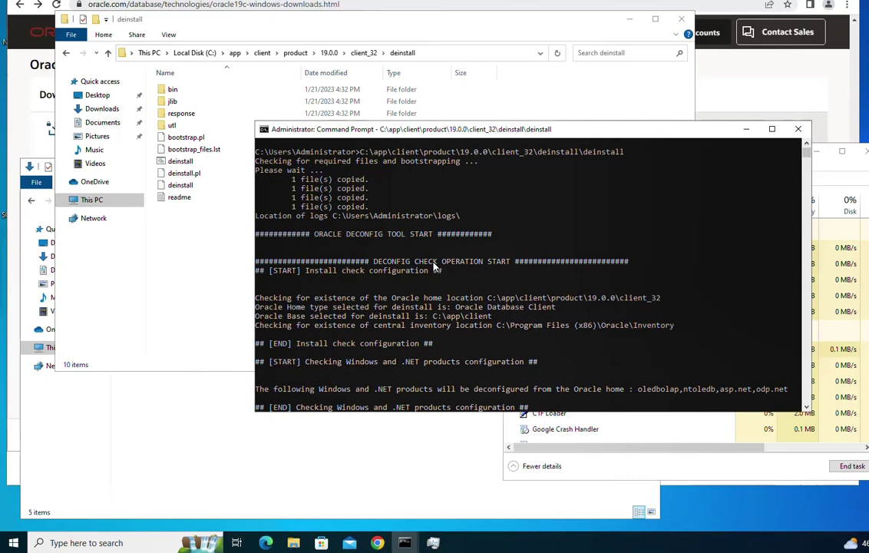
scroll(434, 267, "down", 8)
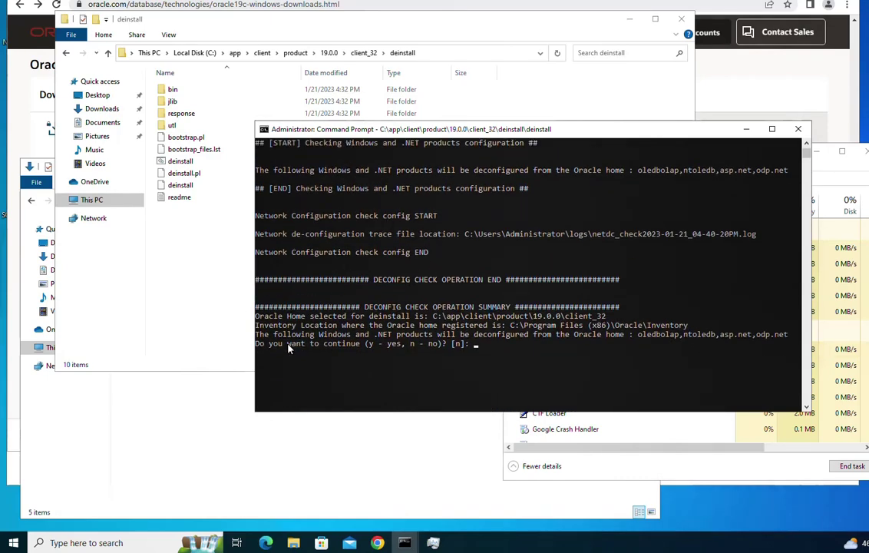
left_click(486, 362)
type("y")
key("Return")
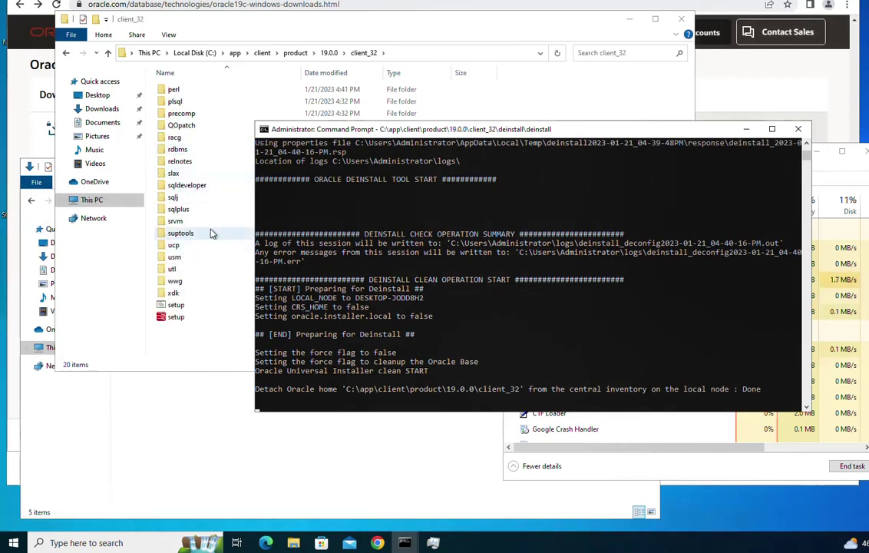
Review the finished deinstall summary: client_32 directories, registry keys and PATH entry removed.
left_click_drag(433, 130, 522, 158)
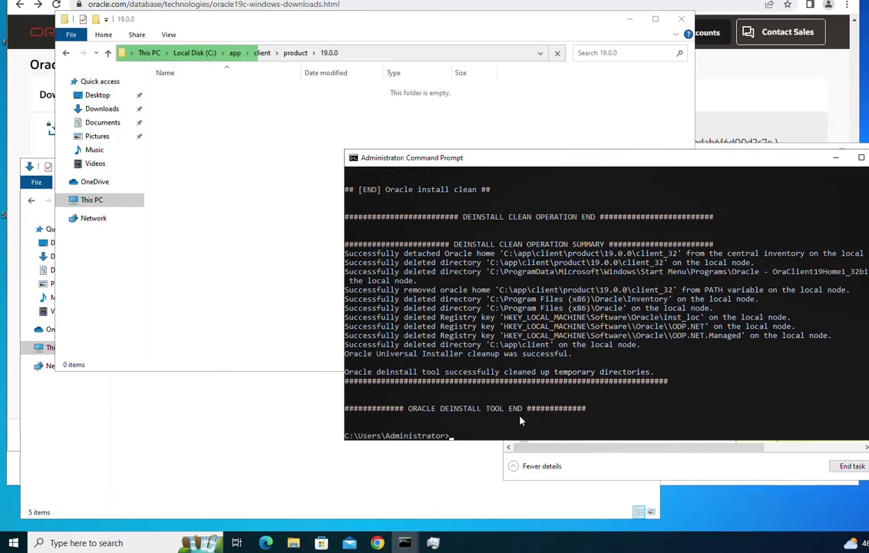
left_click(492, 417)
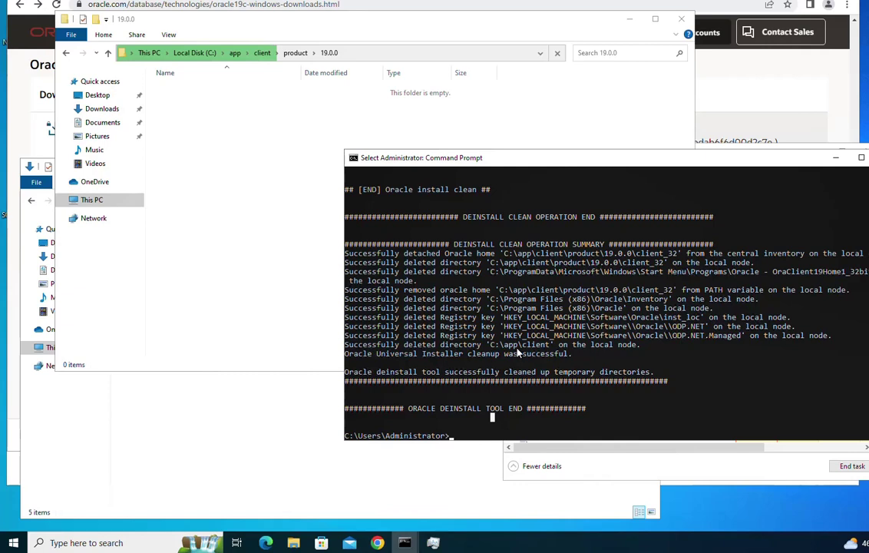
scroll(509, 354, "down", 3)
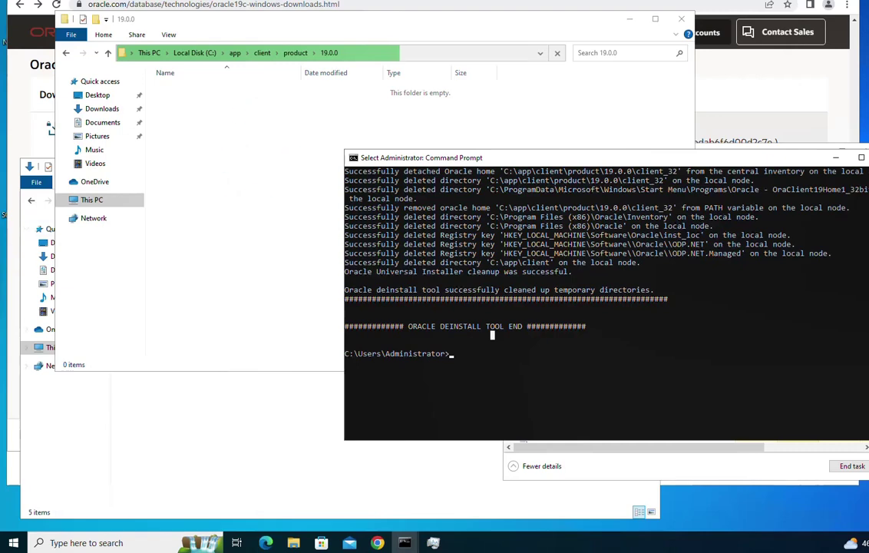
Check the Start menu's O entries for Oracle, then show Local Disk (C:) in File Explorer.
left_click(14, 543)
scroll(115, 361, "down", 5)
scroll(117, 375, "down", 8)
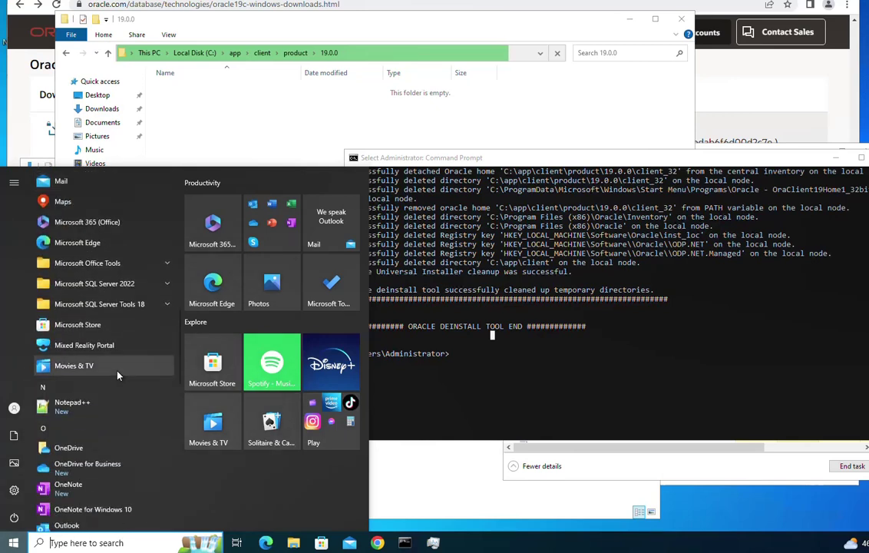
scroll(92, 346, "down", 4)
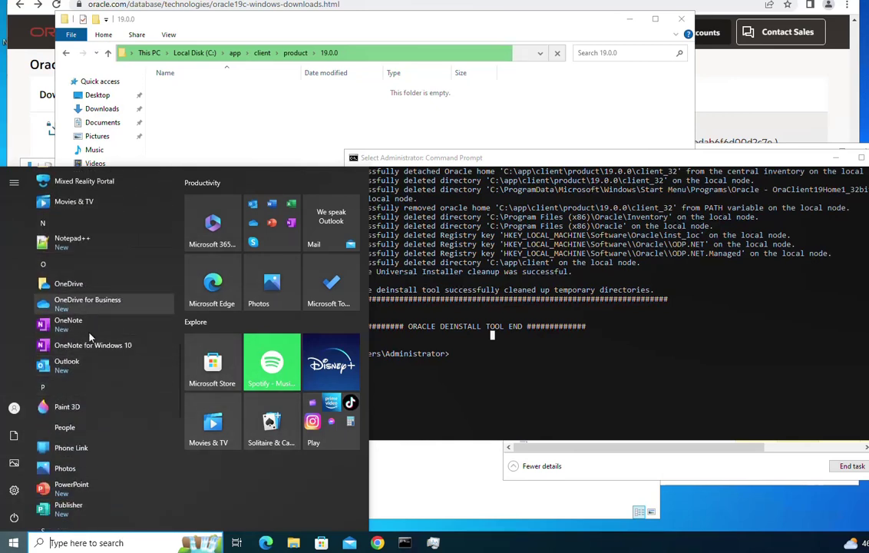
scroll(88, 330, "down", 3)
scroll(101, 353, "up", 2)
scroll(100, 338, "down", 1)
left_click(293, 543)
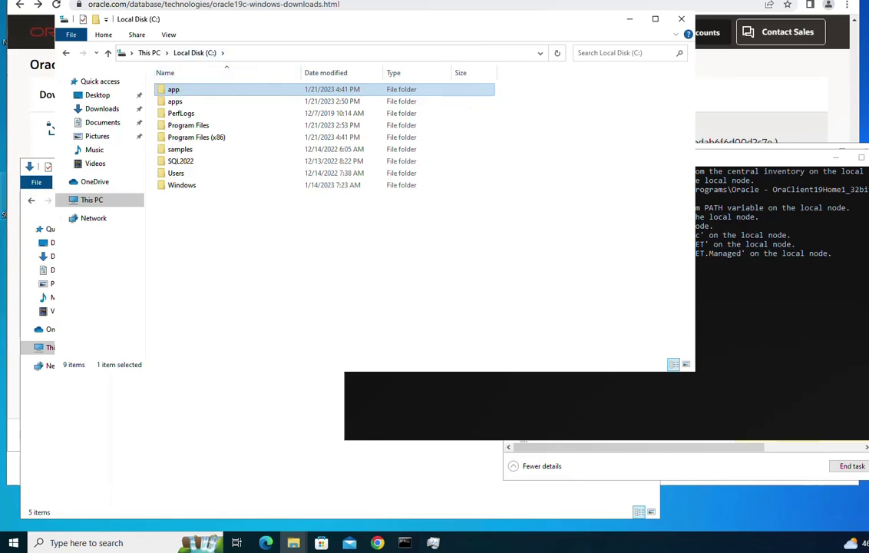
Verify C:\app is empty, then bring the Command Prompt back to the front.
double_click(174, 90)
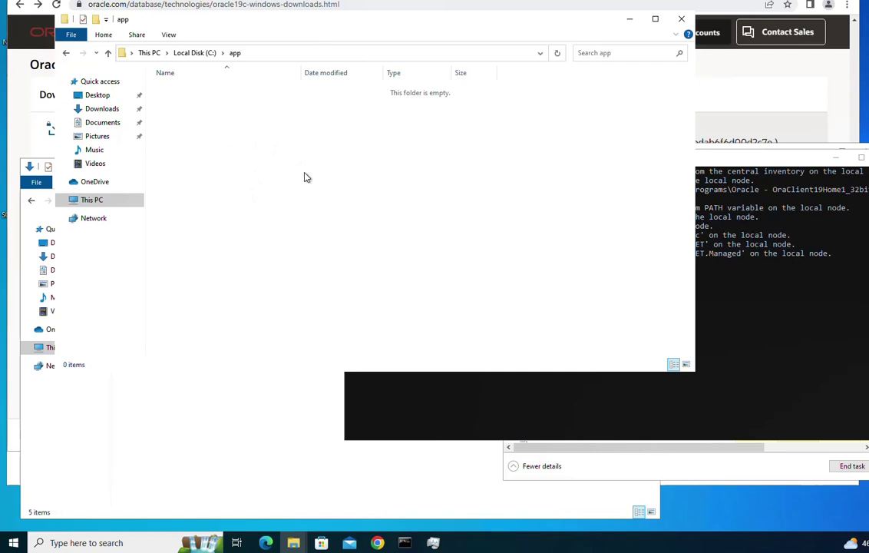
left_click(766, 265)
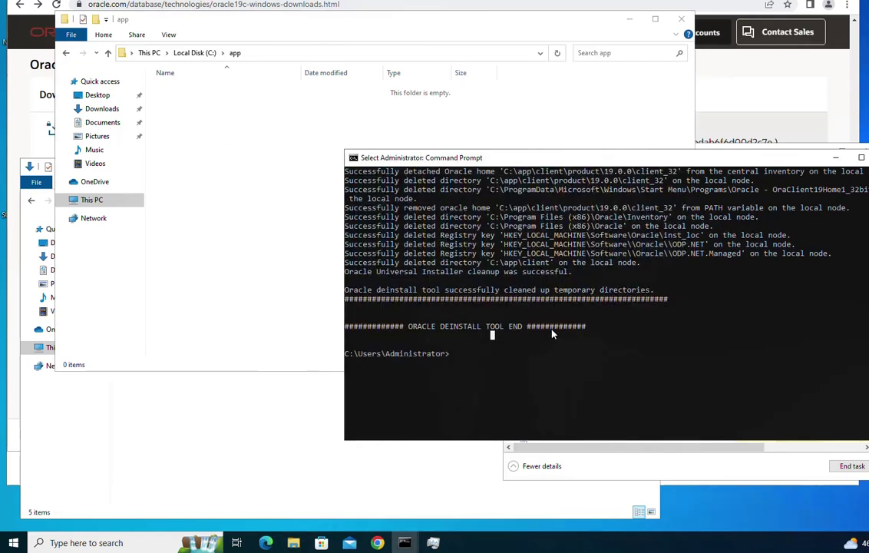